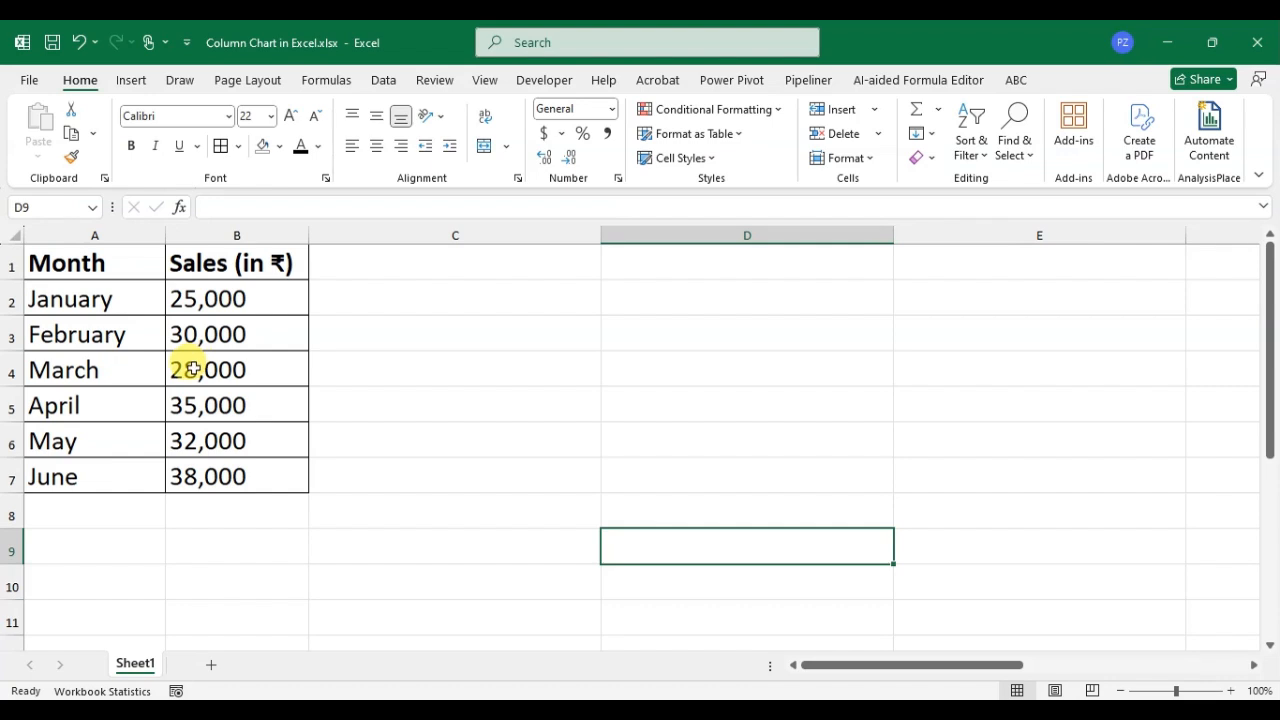
Convert the month and sales data in A1:B7 into a table with headers.
left_click_drag(86, 275, 241, 468)
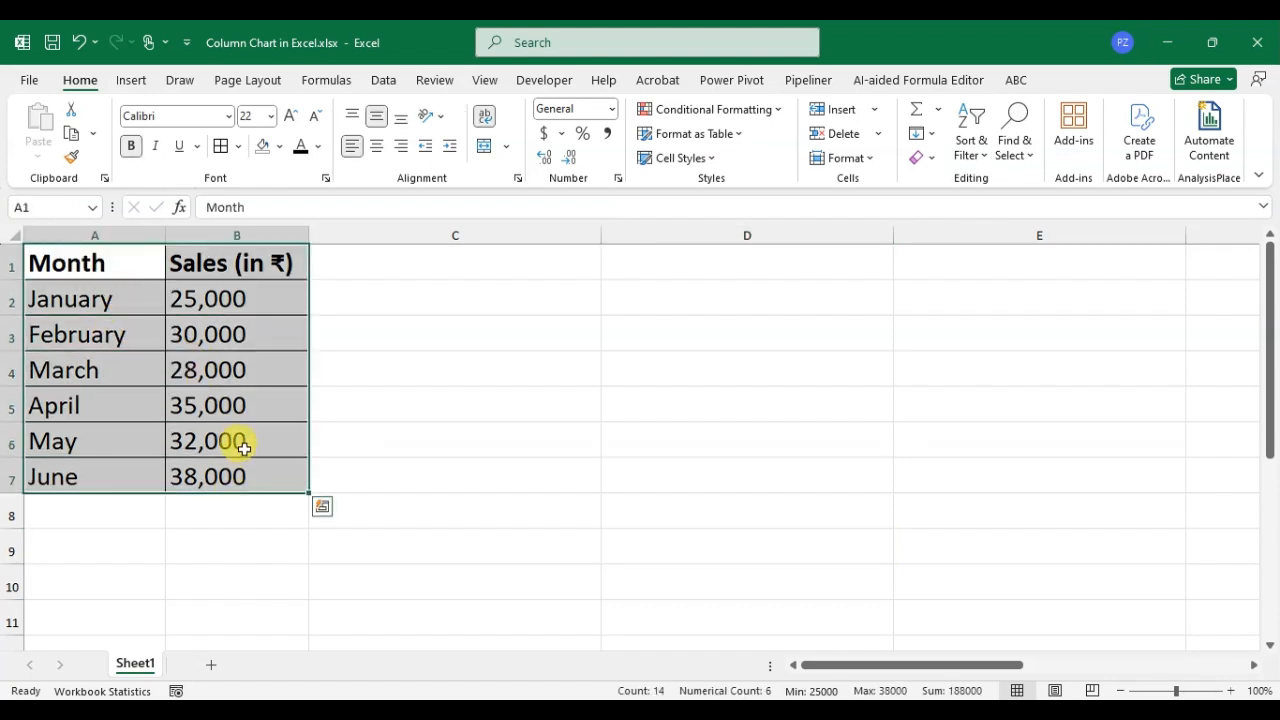
key("ctrl+t")
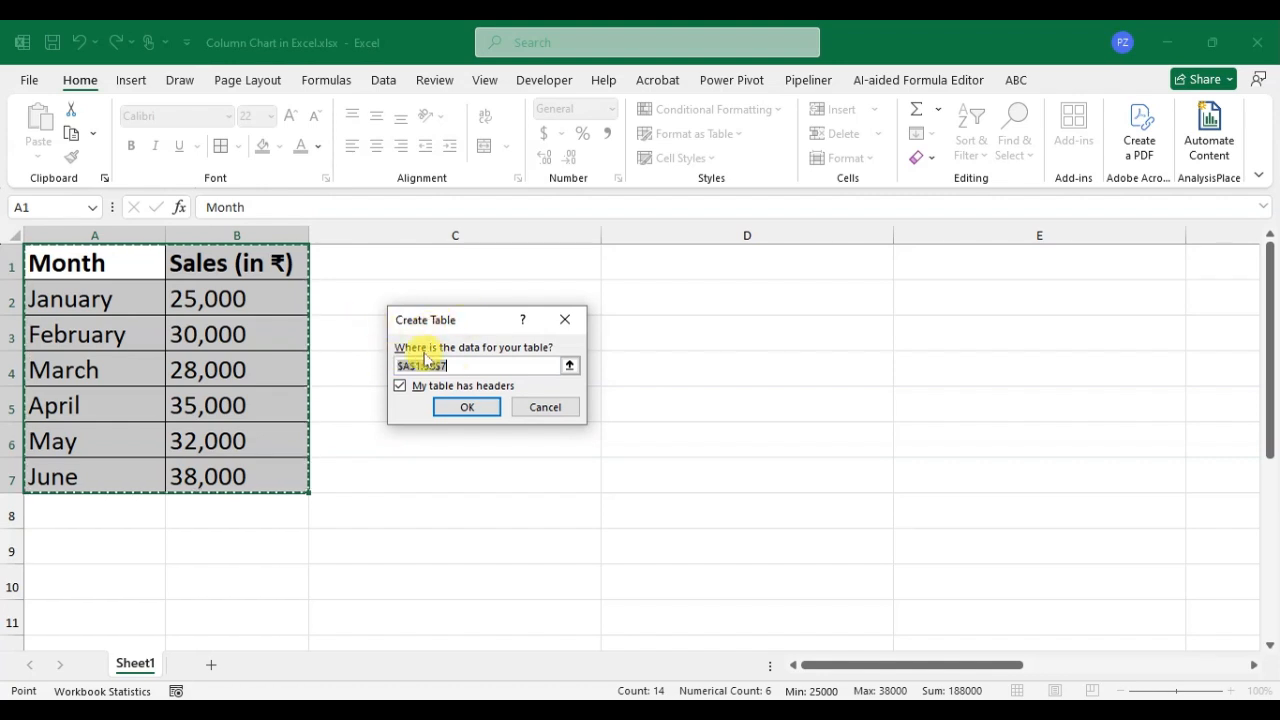
left_click(441, 407)
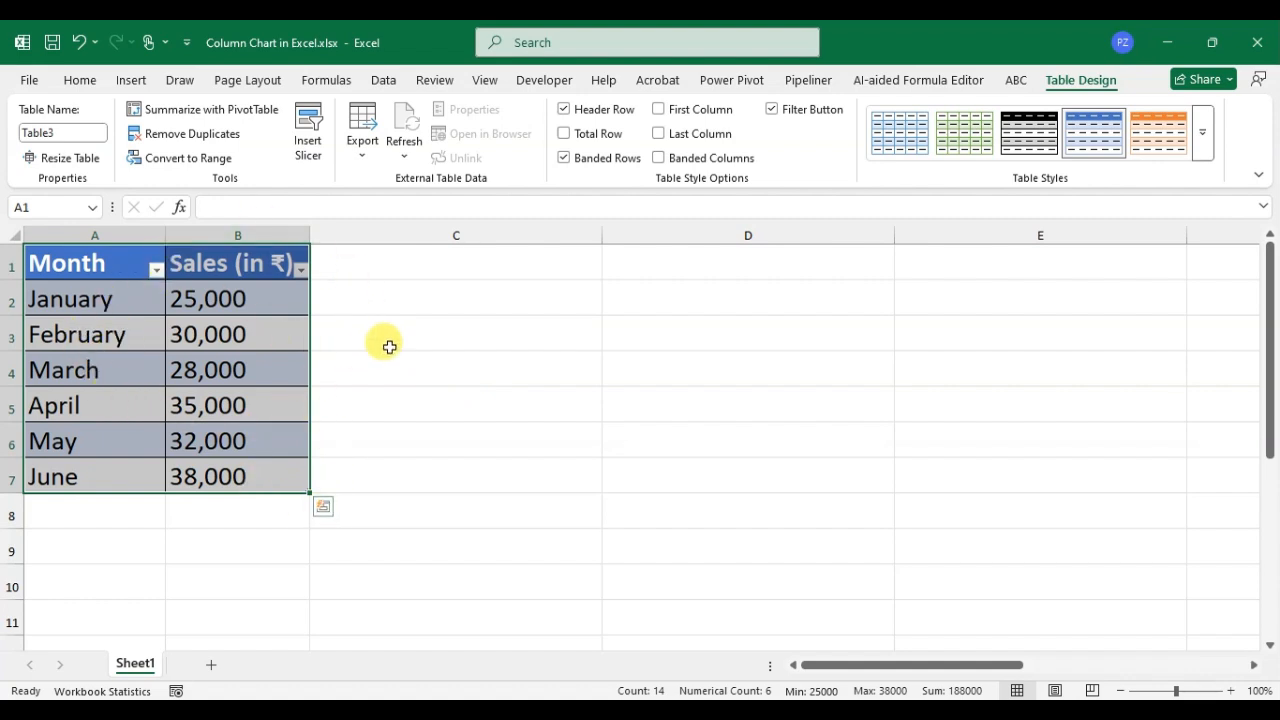
left_click(369, 297)
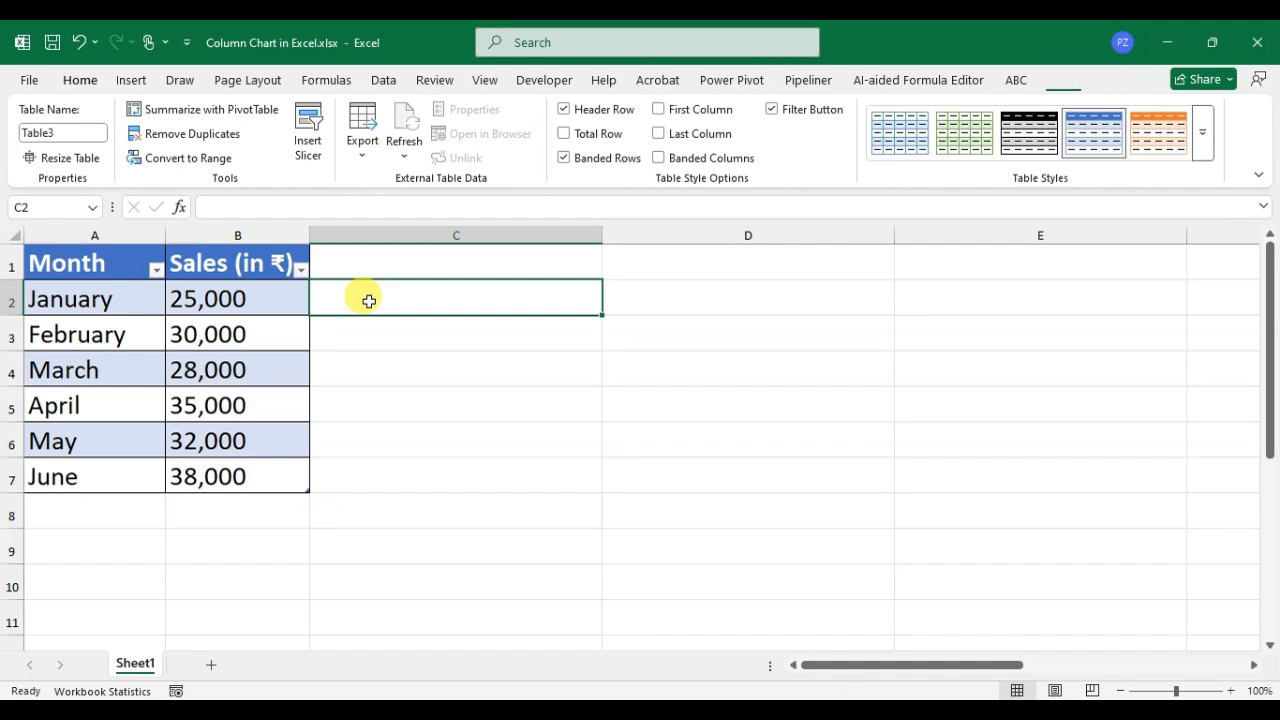
Insert a 2-D clustered column chart from the whole sales table and enlarge it to reach from column C into column E.
left_click(74, 263)
left_click_drag(74, 263, 229, 466)
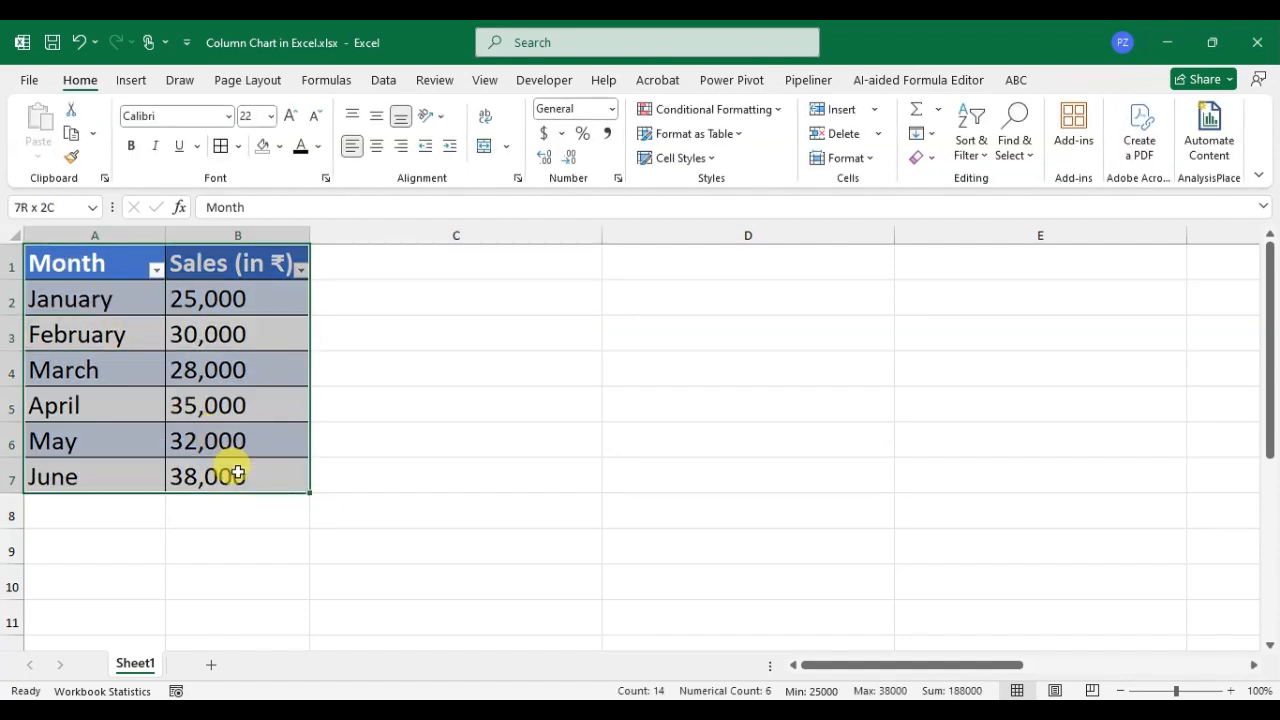
left_click(129, 82)
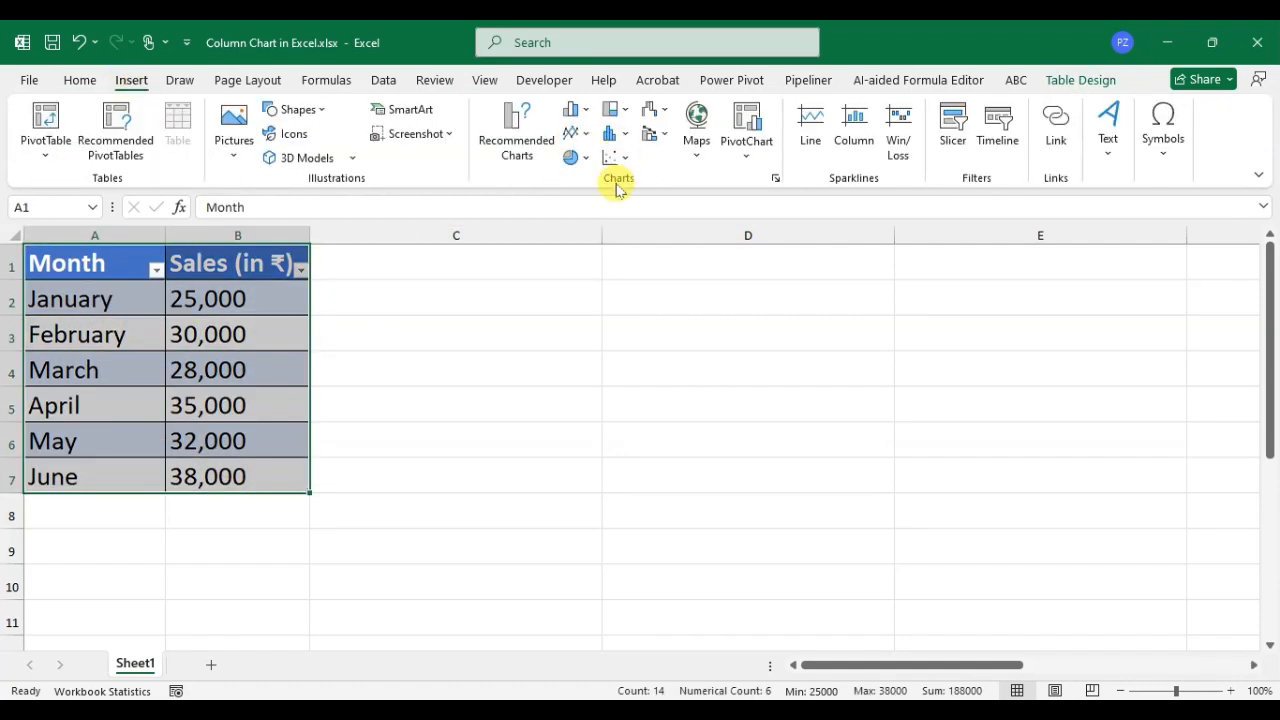
left_click(580, 112)
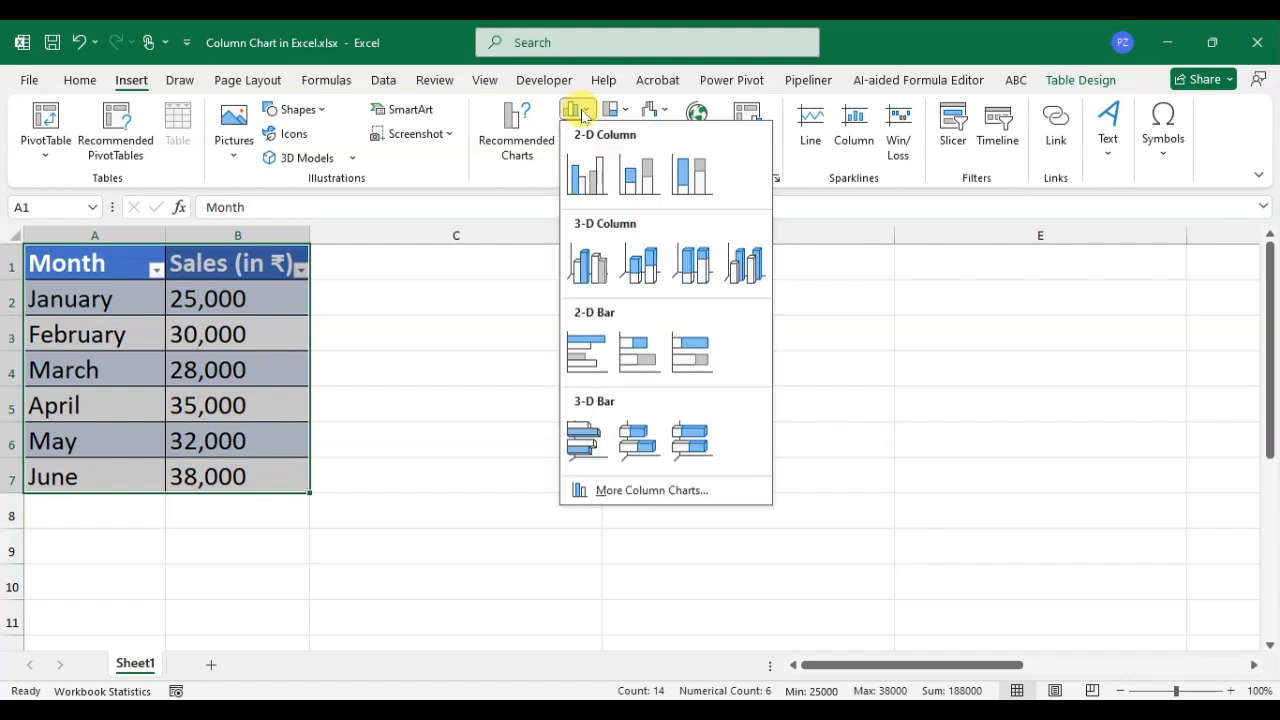
left_click(585, 177)
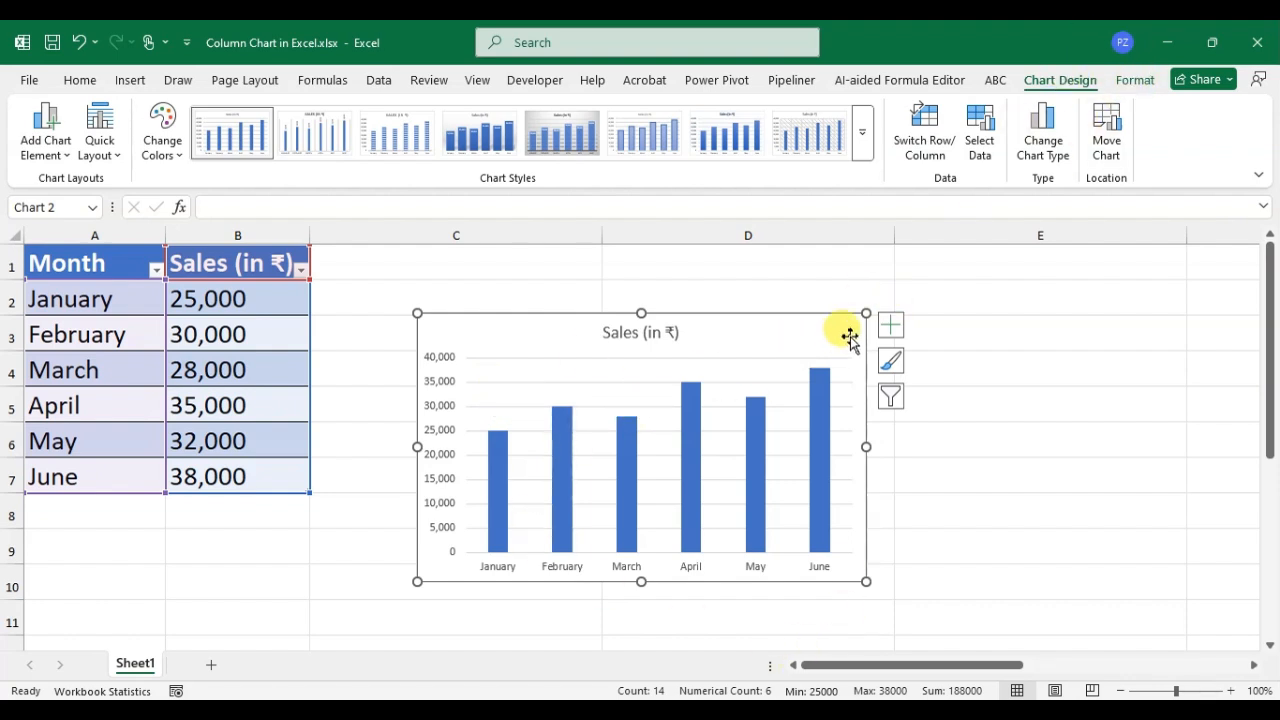
left_click_drag(866, 313, 1040, 256)
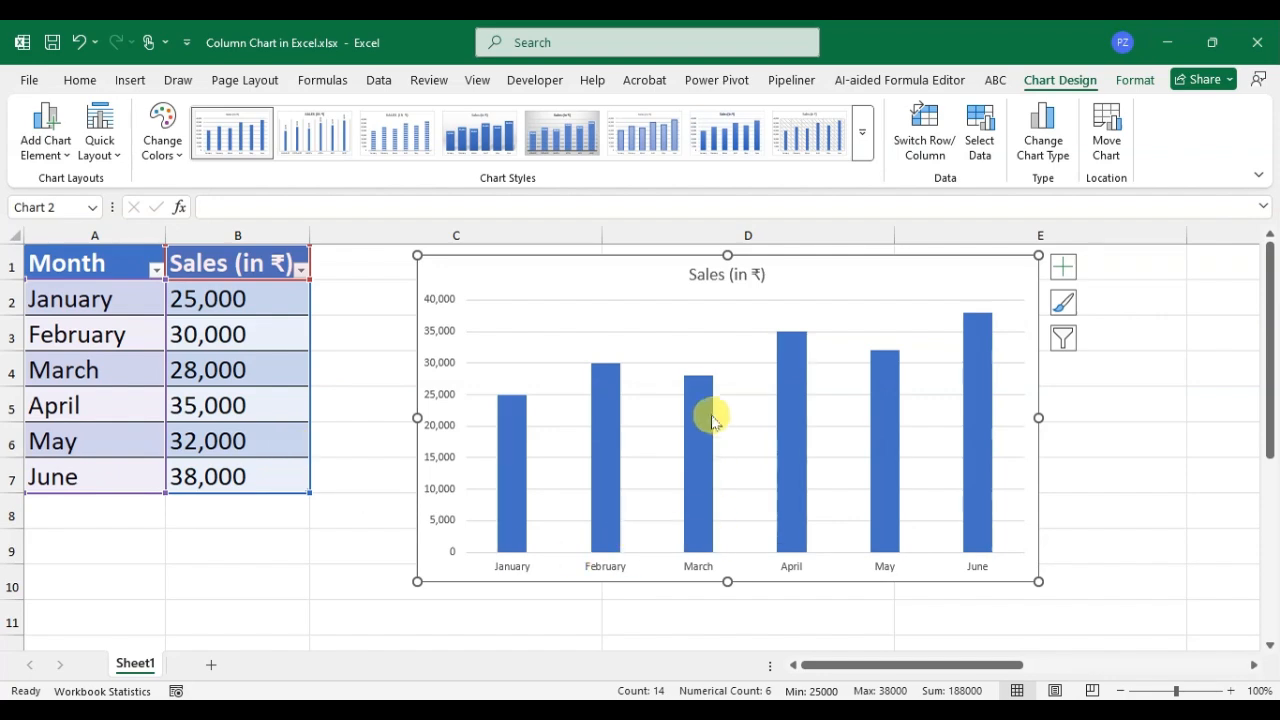
Set the March sales value in B4 to 10000.
left_click(192, 369)
double_click(188, 367)
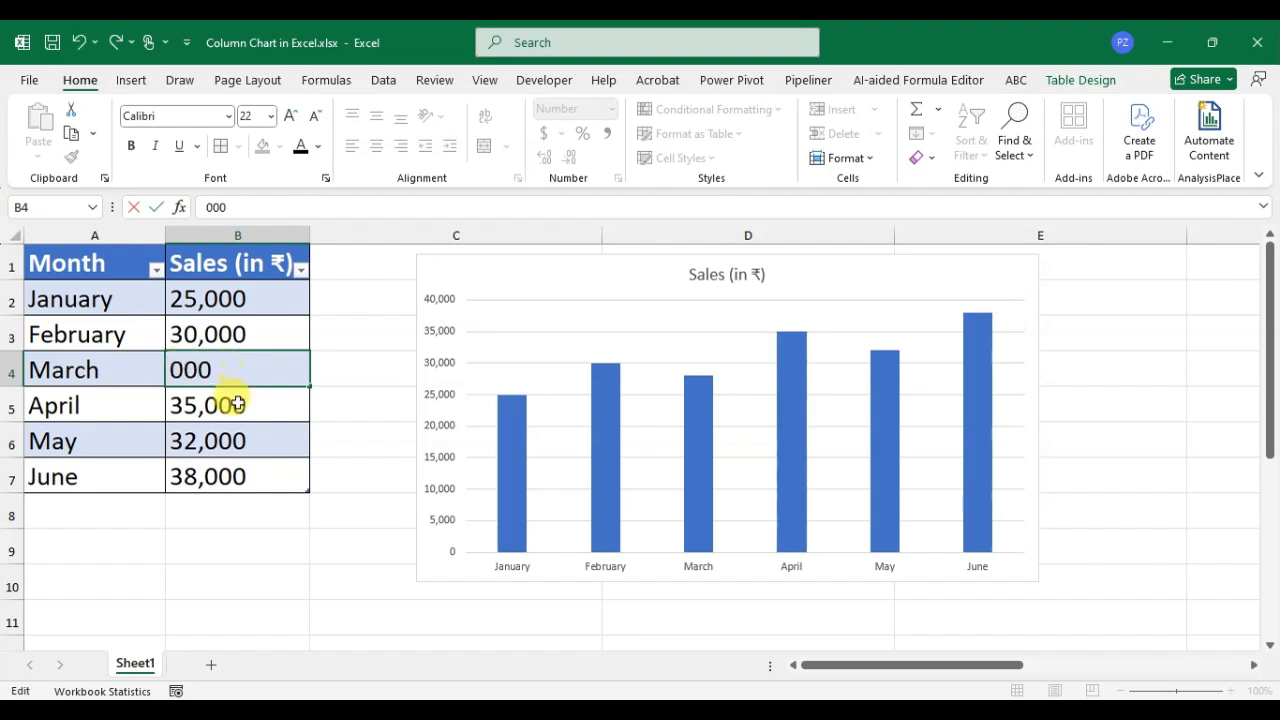
type("0")
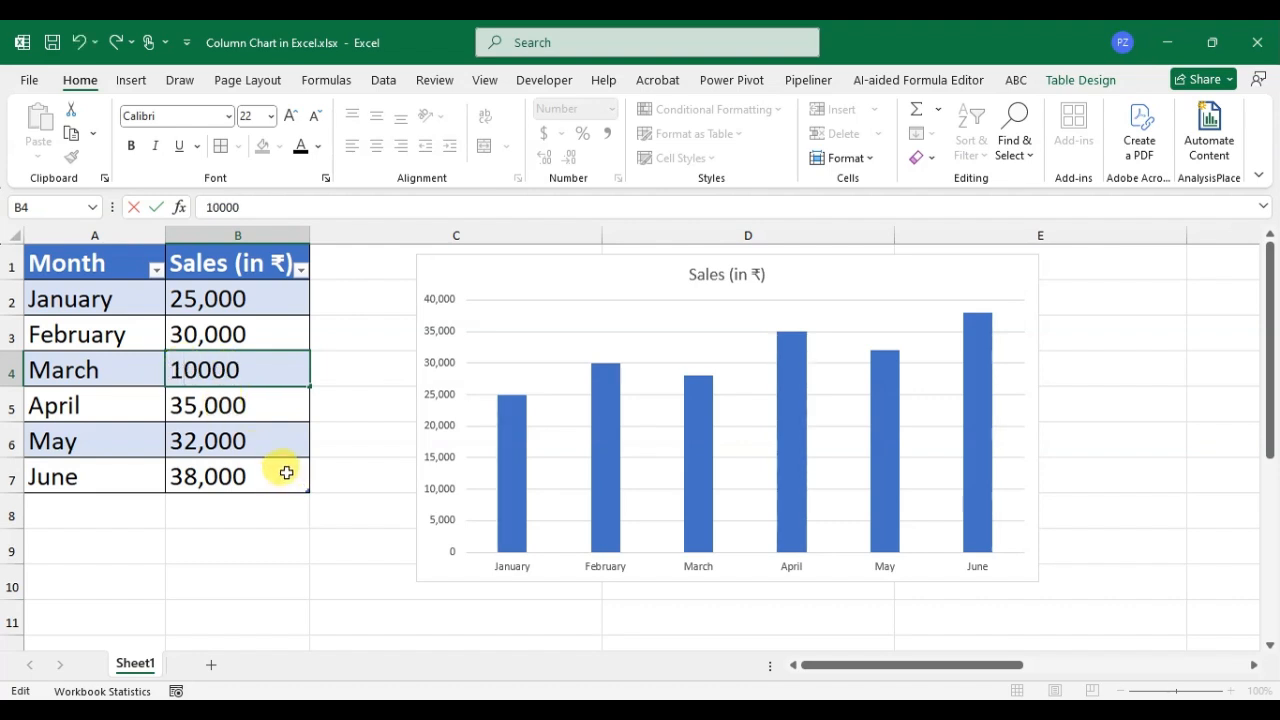
key("Return")
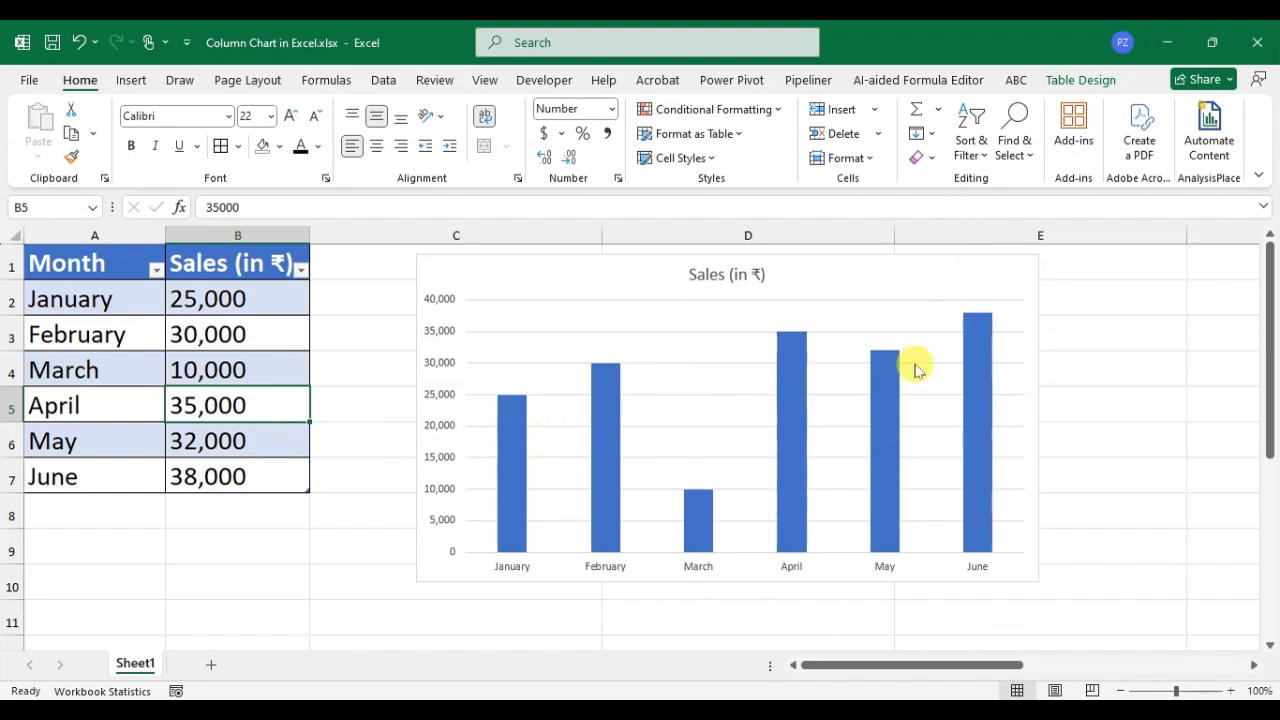
Filter the Month column to exclude April, February and January, leaving March, May and June.
left_click(156, 270)
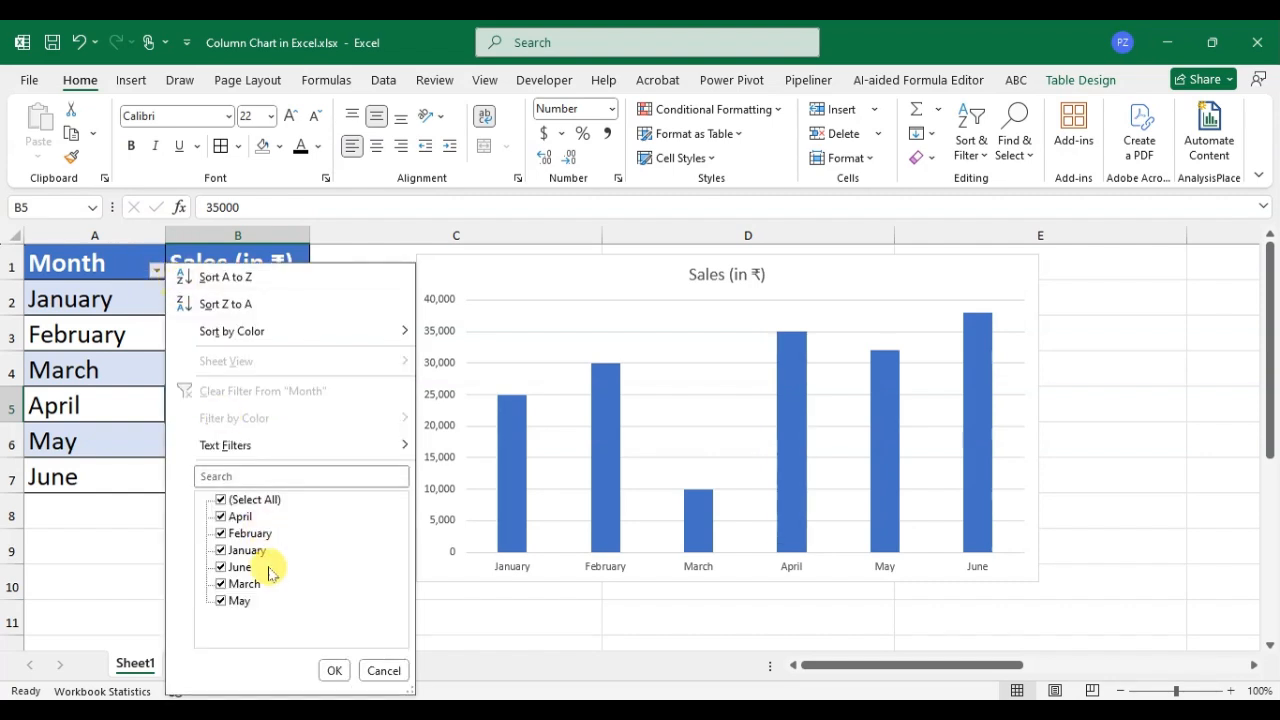
left_click(243, 517)
left_click(250, 534)
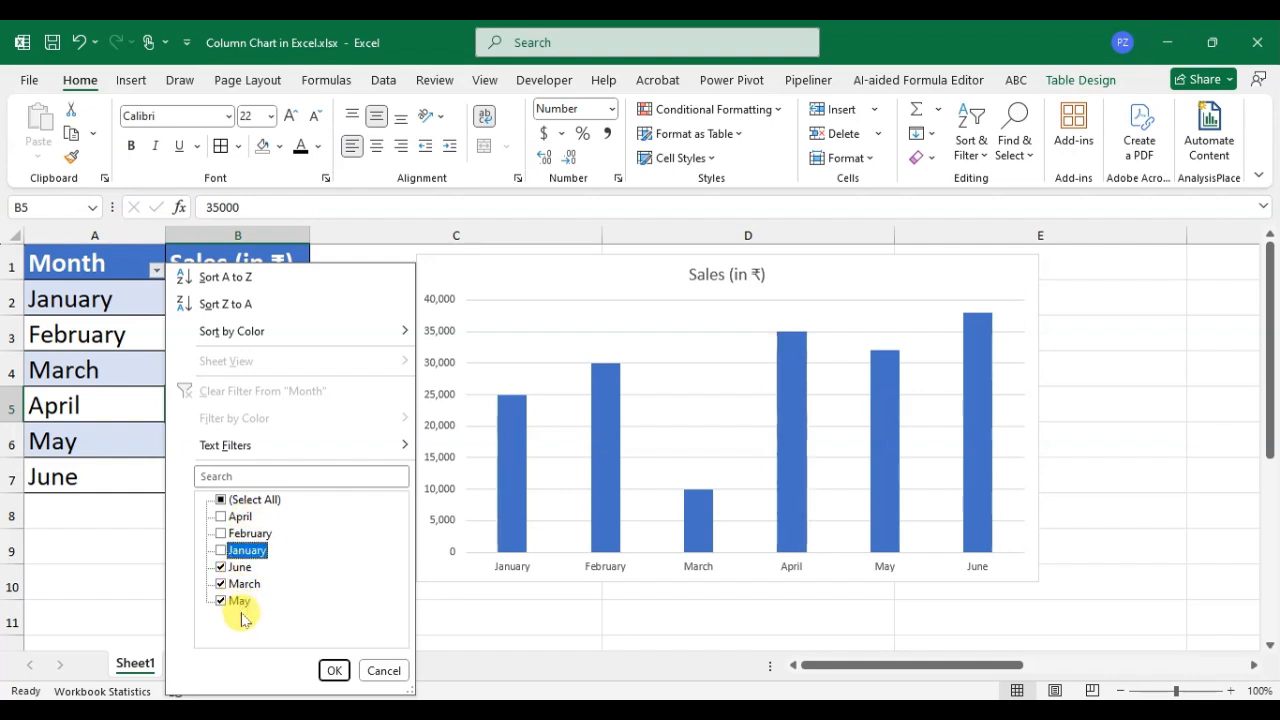
left_click(334, 671)
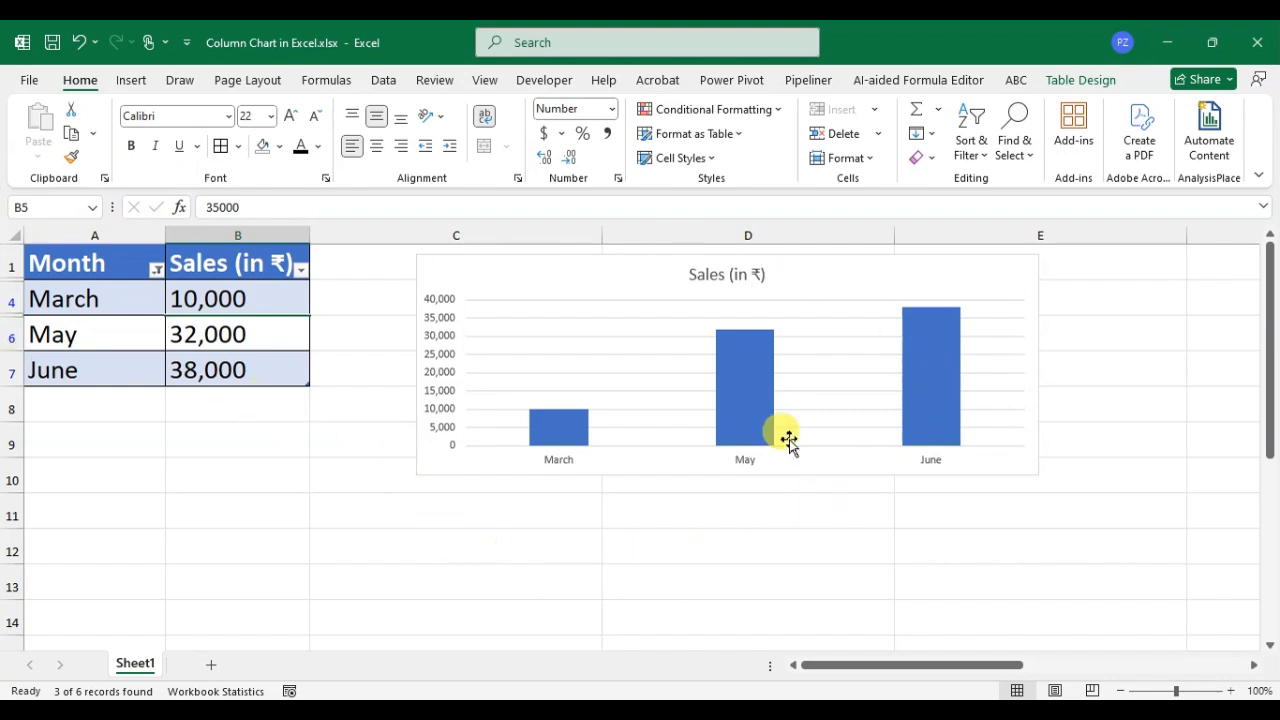
Restore all months in the Month column's filter and sort the column from Z to A.
left_click(156, 270)
left_click(222, 499)
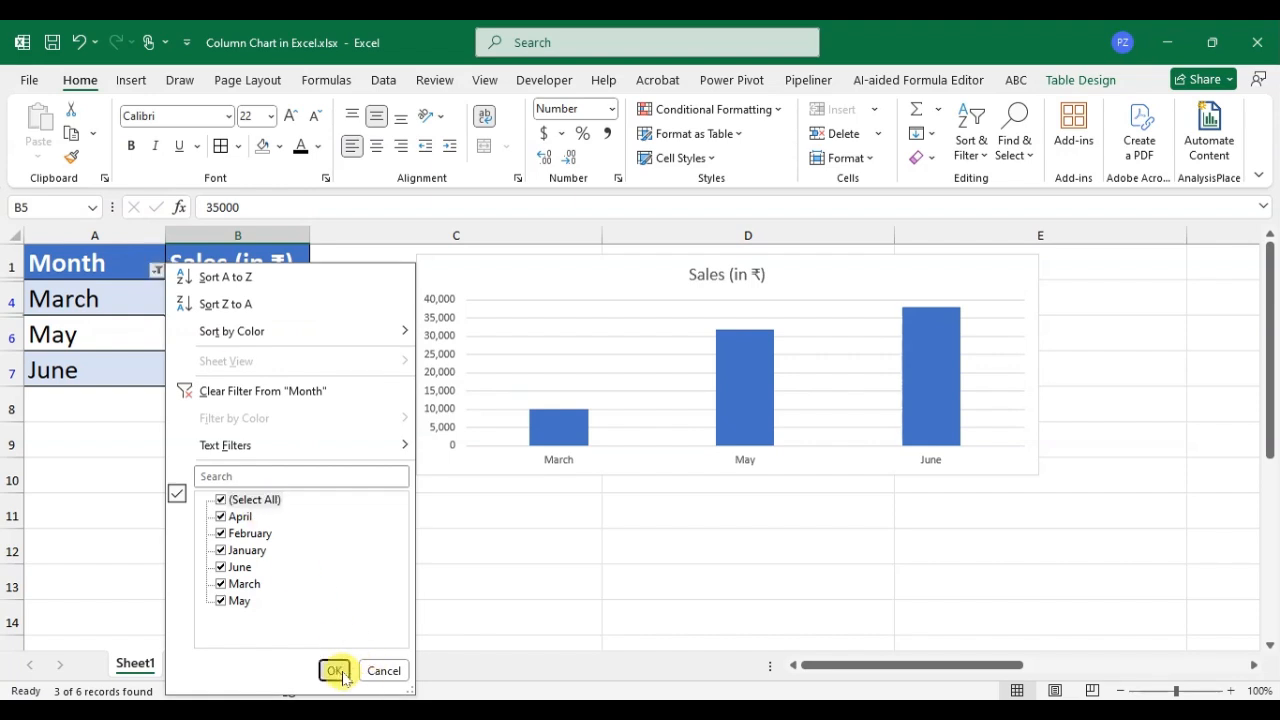
left_click(336, 671)
left_click(157, 270)
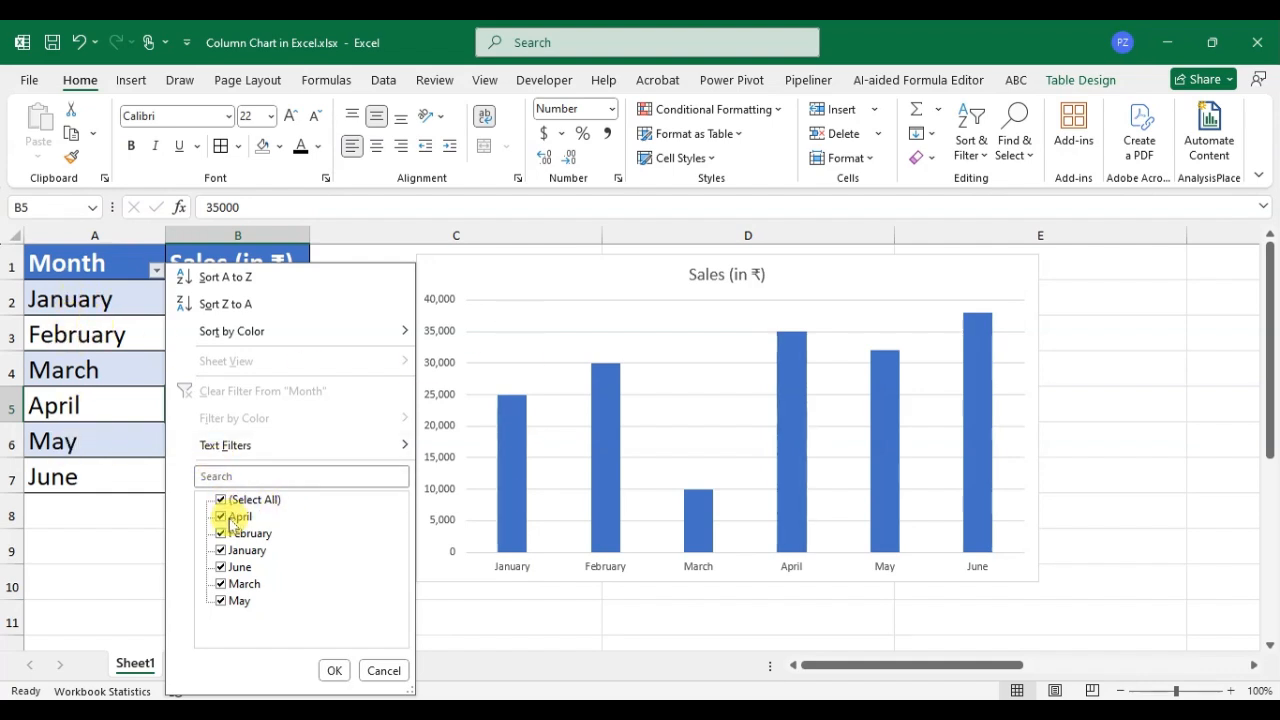
left_click(220, 304)
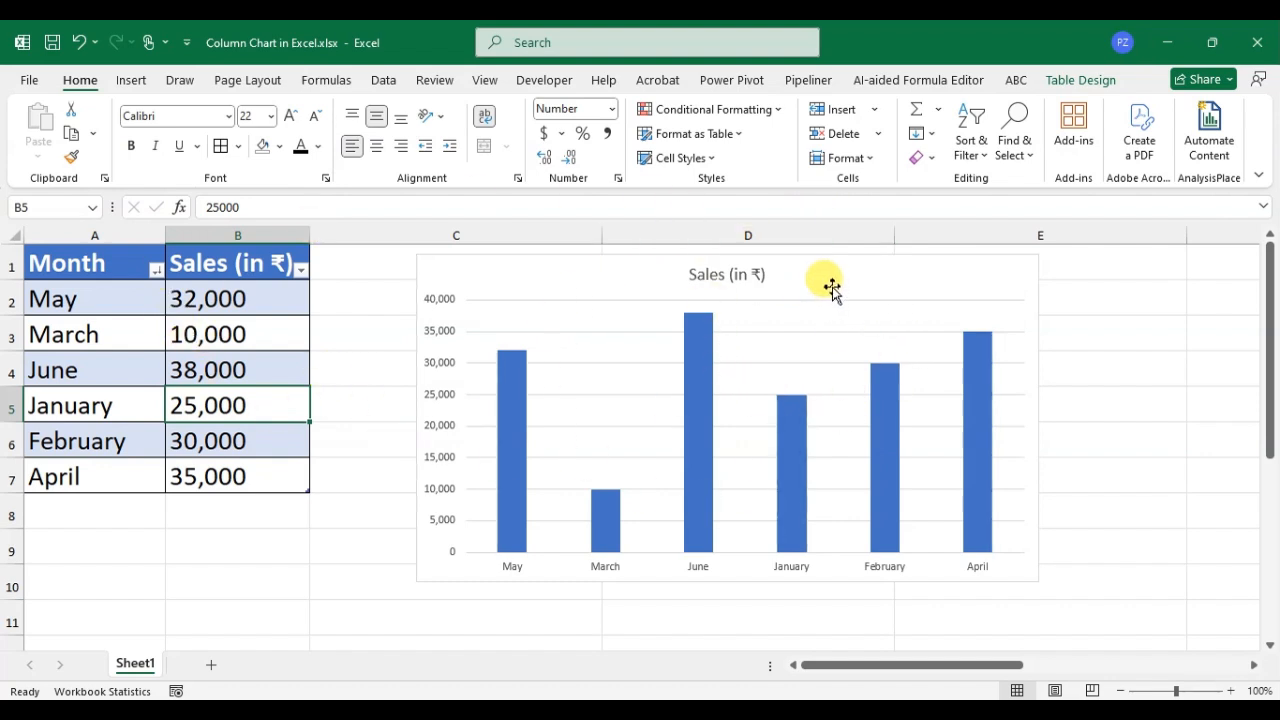
Apply the fourth chart style to the sales chart and a quick layout with axis titles, gridlines and a legend beside the columns.
left_click(877, 280)
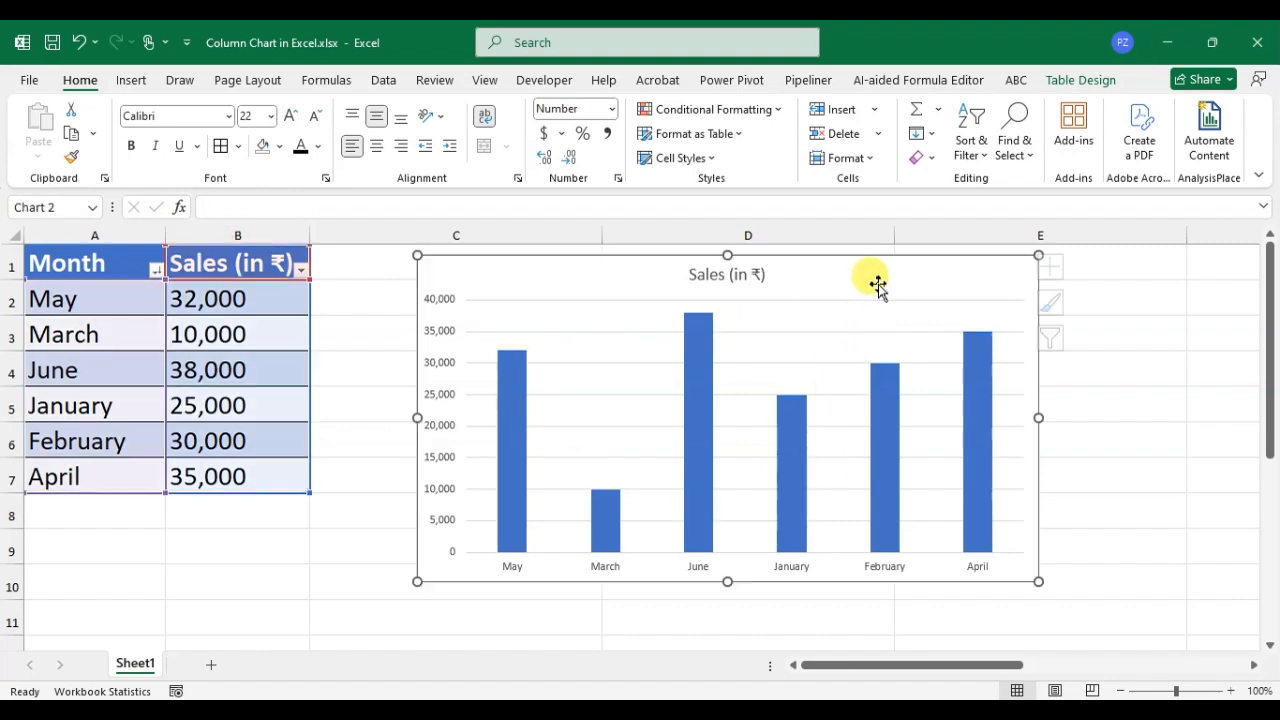
left_click(1066, 79)
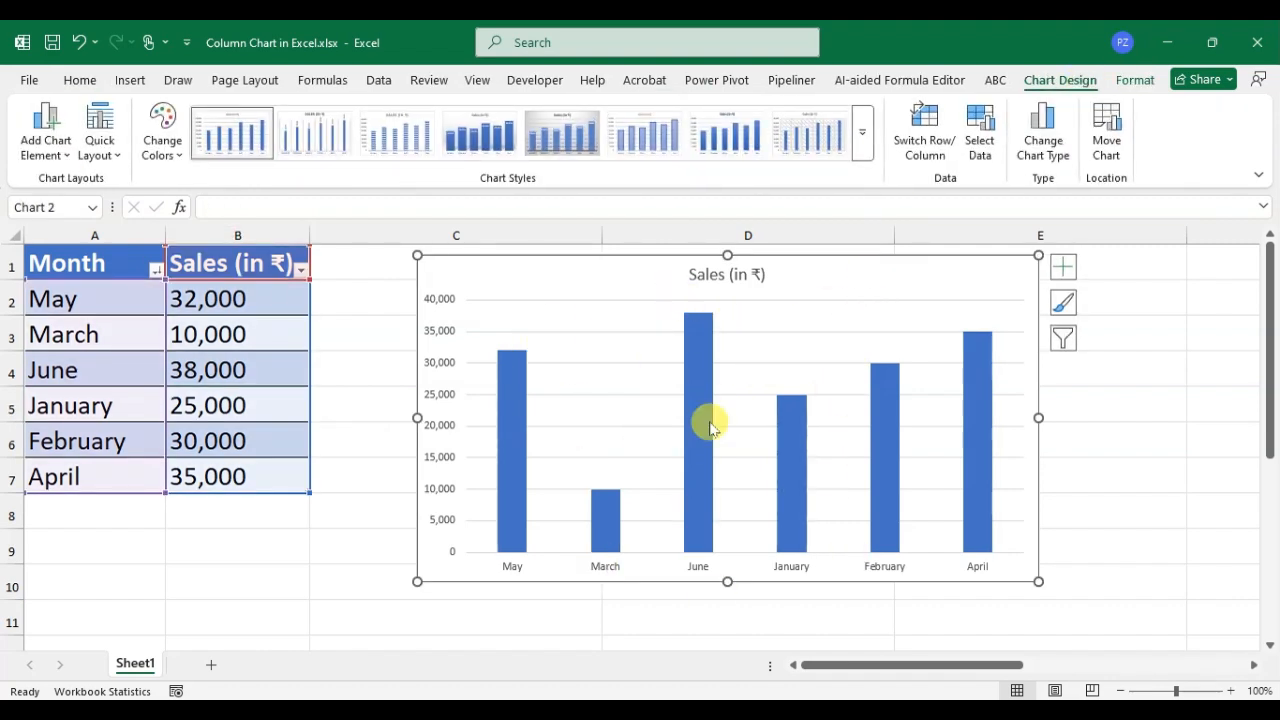
left_click(862, 132)
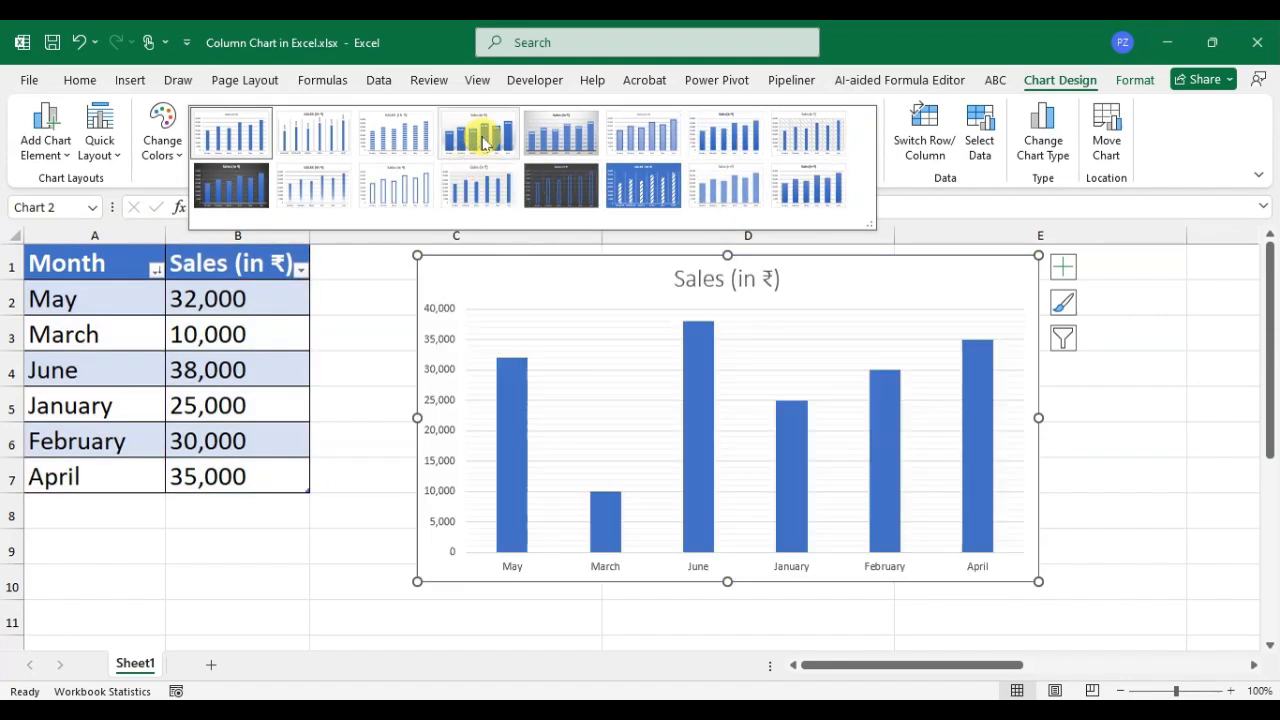
left_click(481, 136)
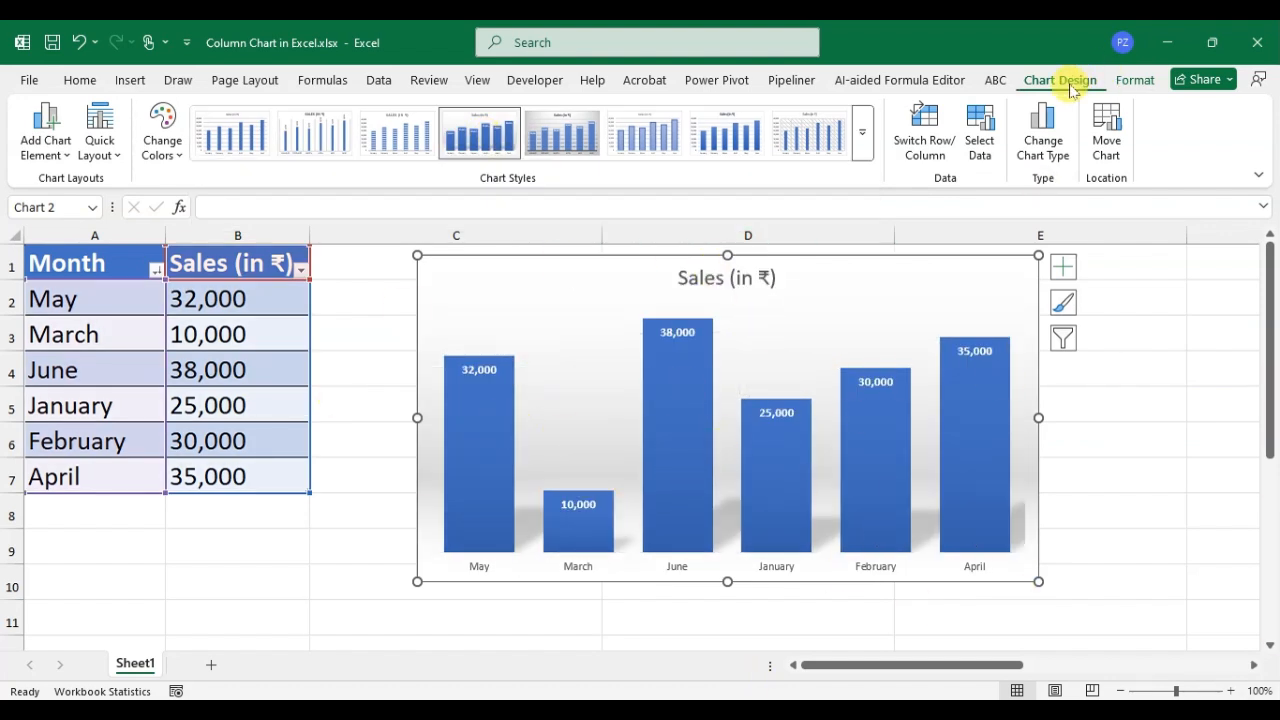
left_click(100, 140)
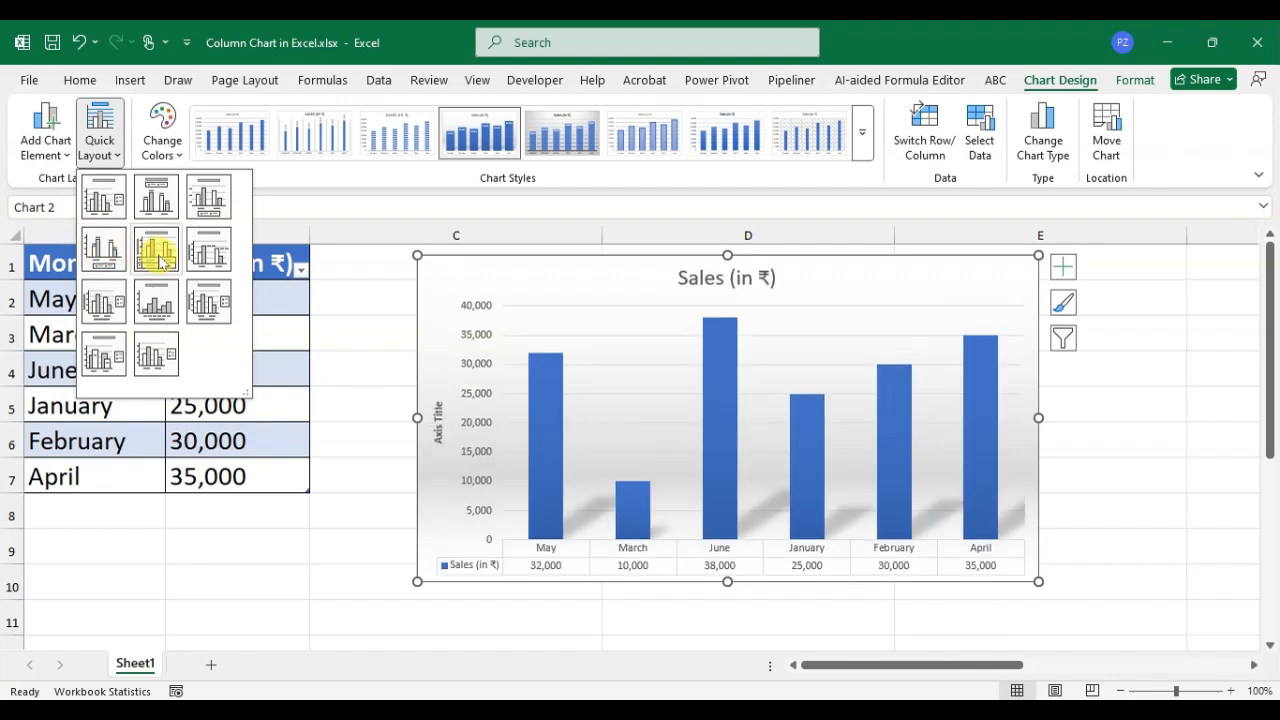
left_click(99, 310)
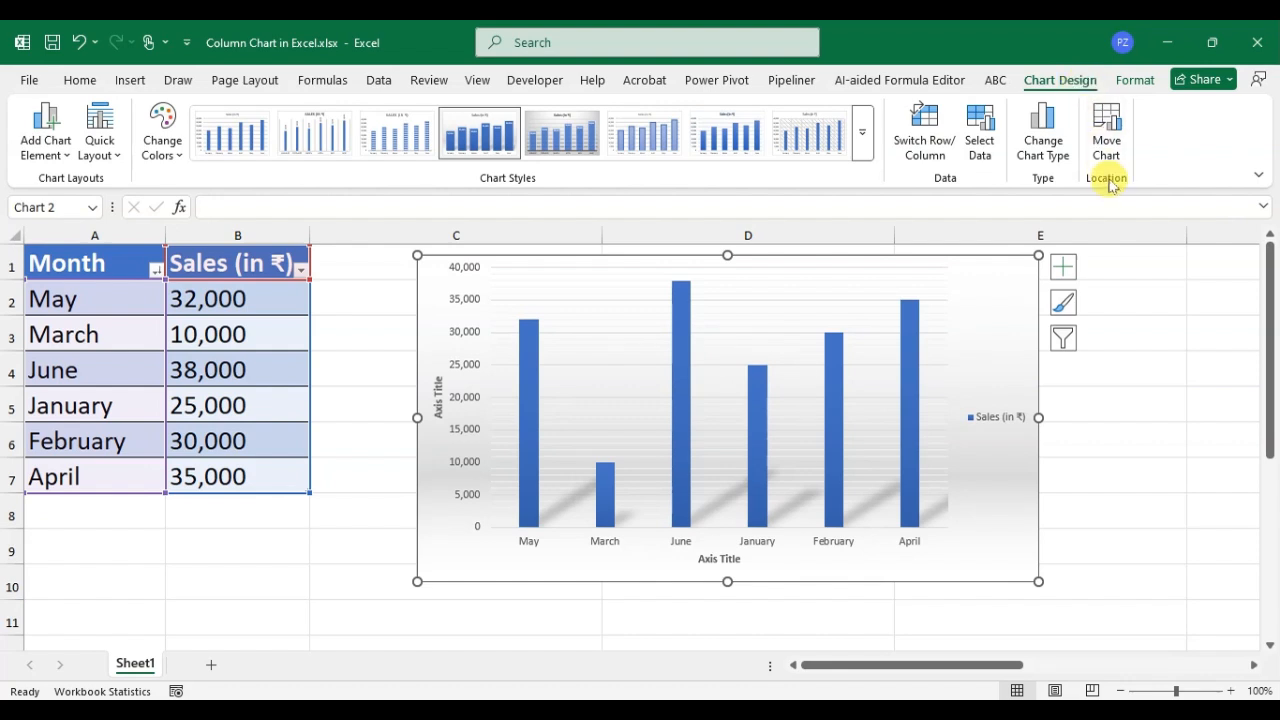
Move the chart to a new sheet named Chart1, check Sheet1 and return to the chart sheet.
left_click(1107, 128)
left_click_drag(483, 262, 1036, 343)
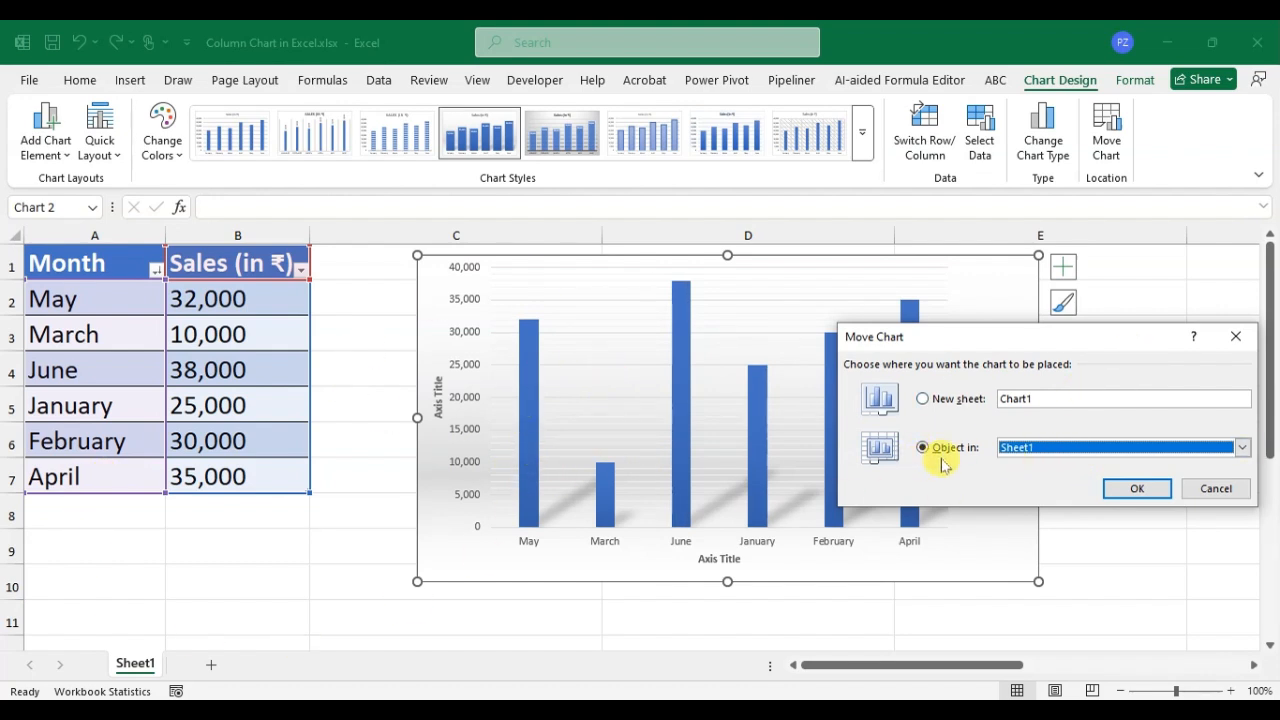
left_click(1243, 448)
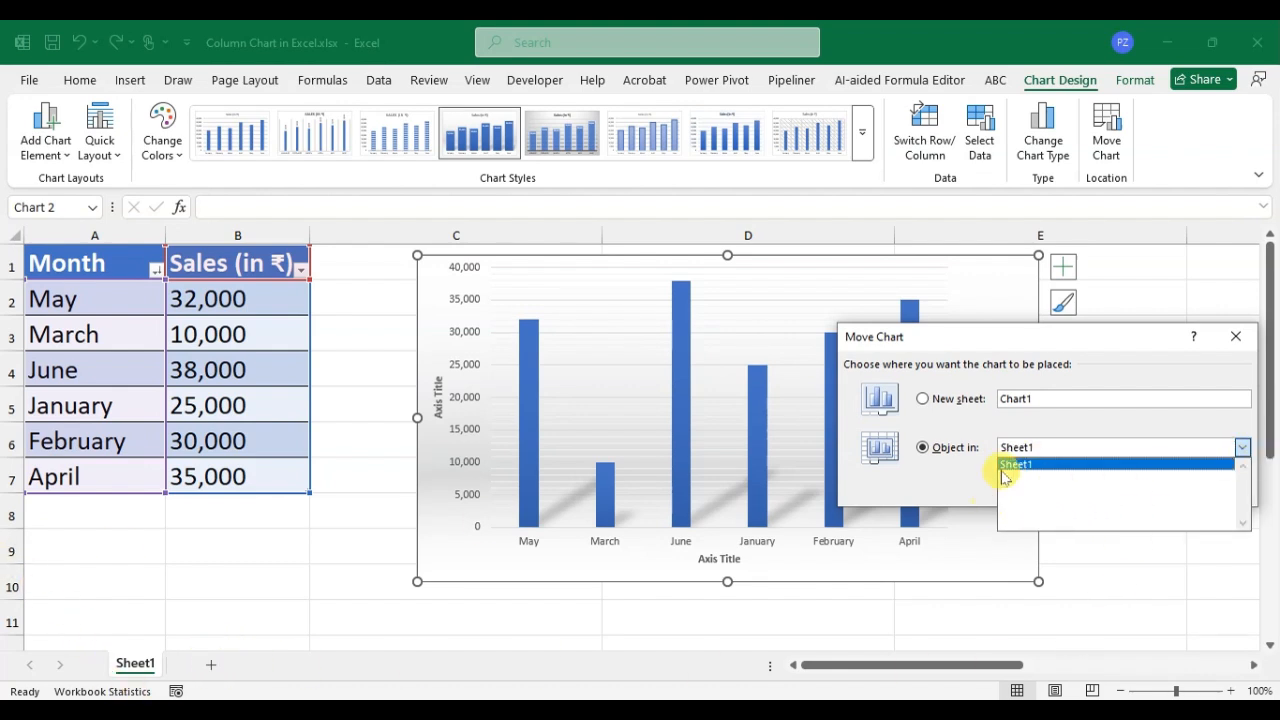
left_click(926, 400)
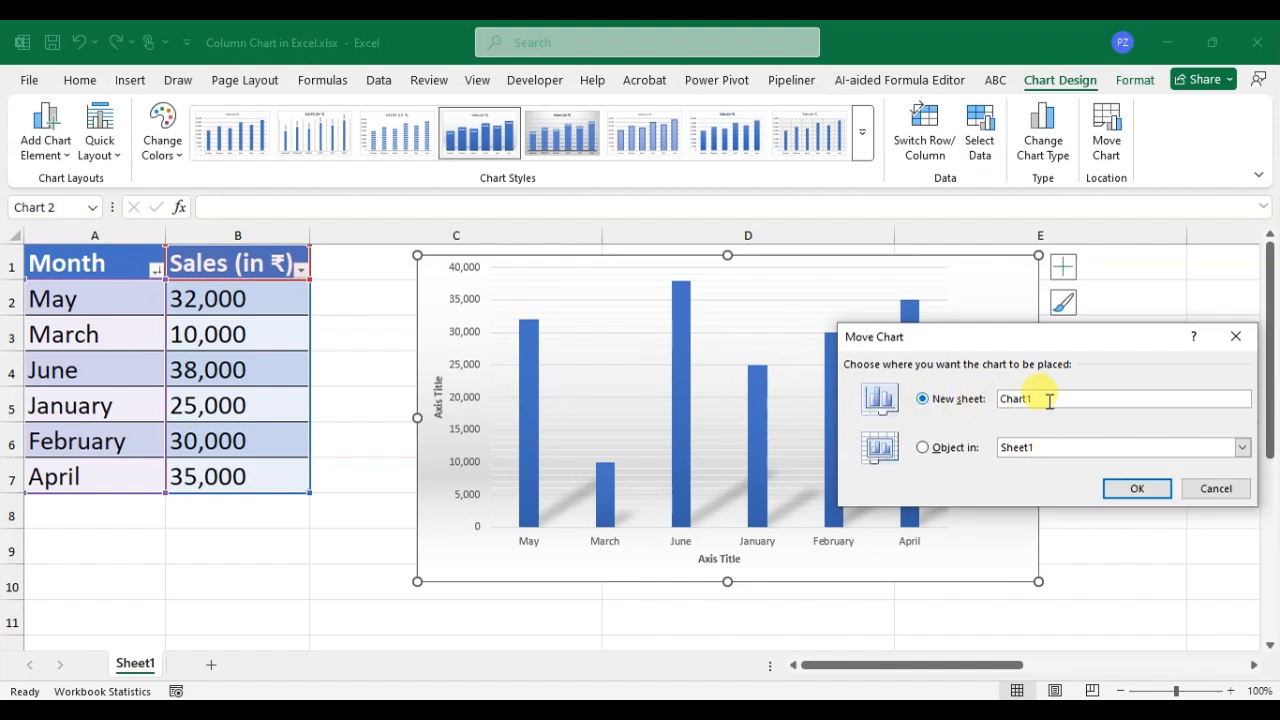
left_click(1136, 488)
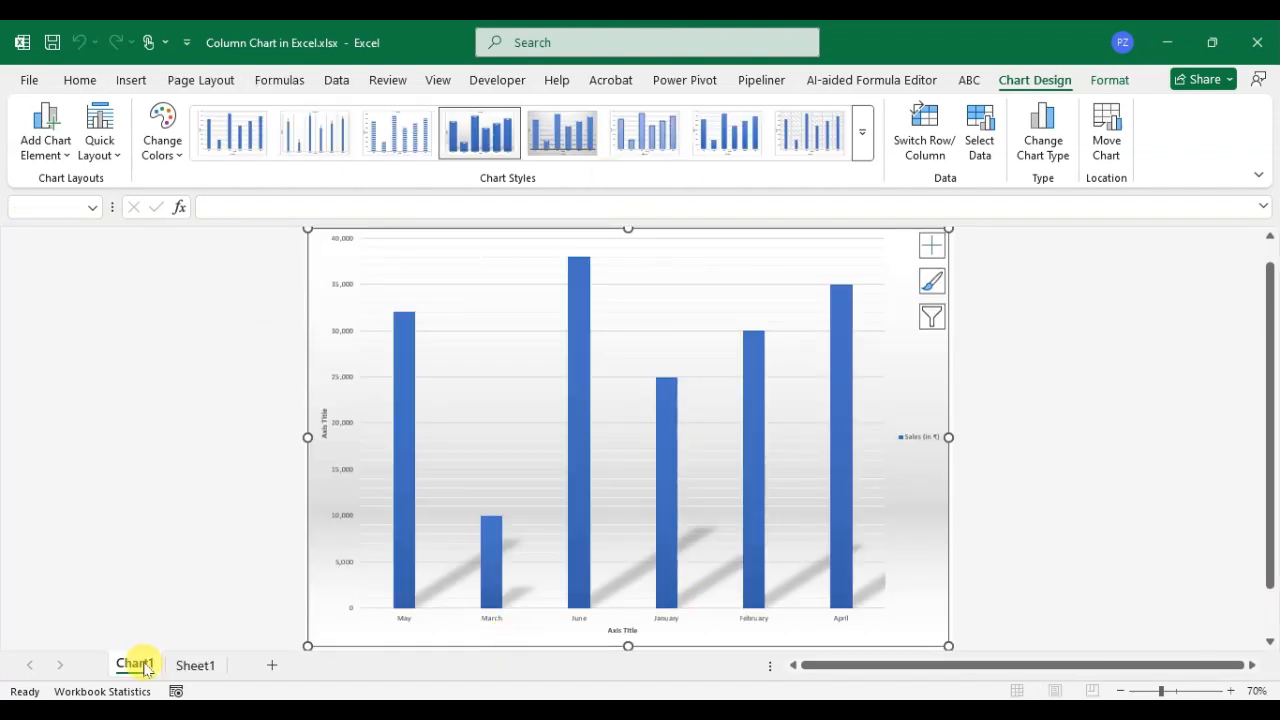
left_click(196, 665)
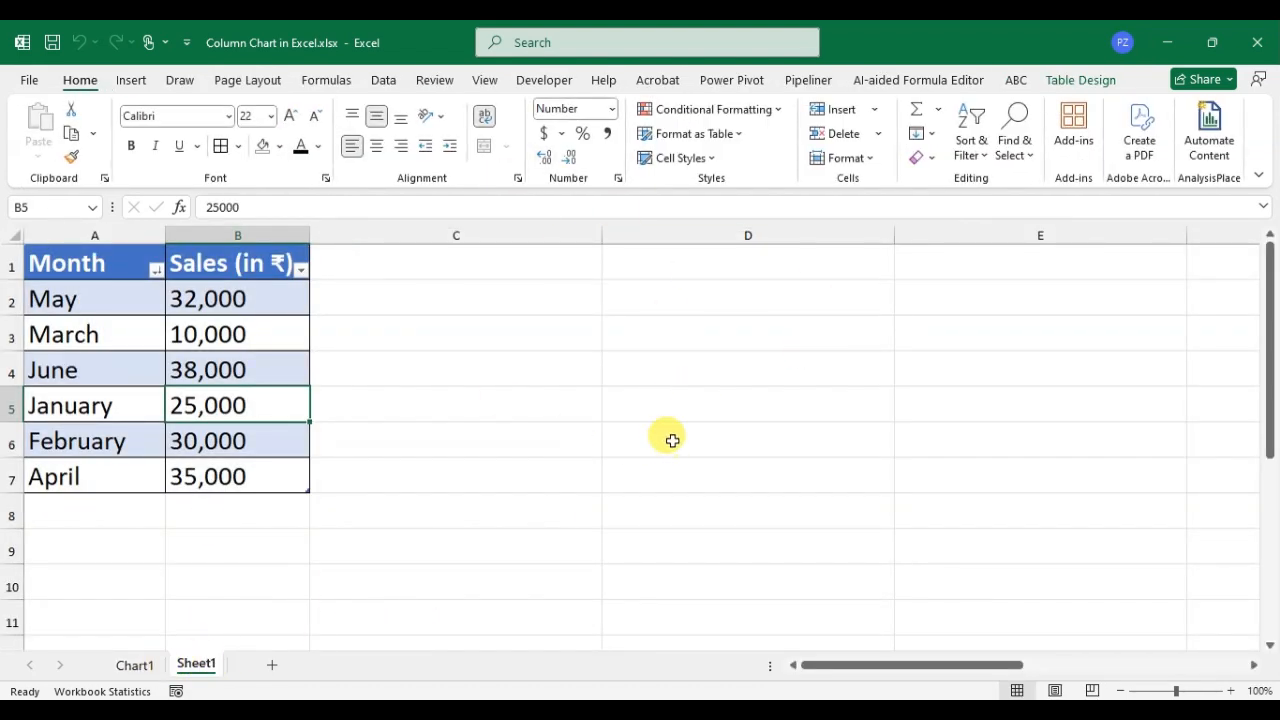
left_click(120, 670)
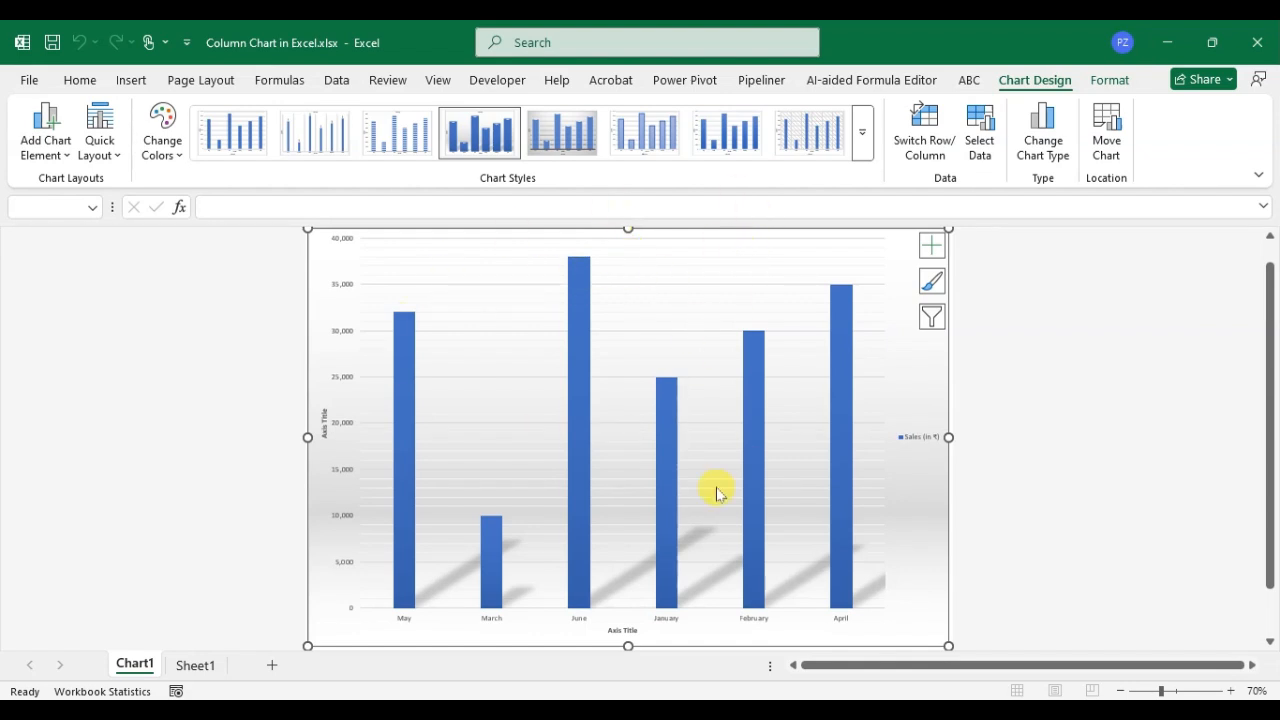
Change the chart type on Chart1 from clustered column to a standard pie chart.
left_click(727, 255)
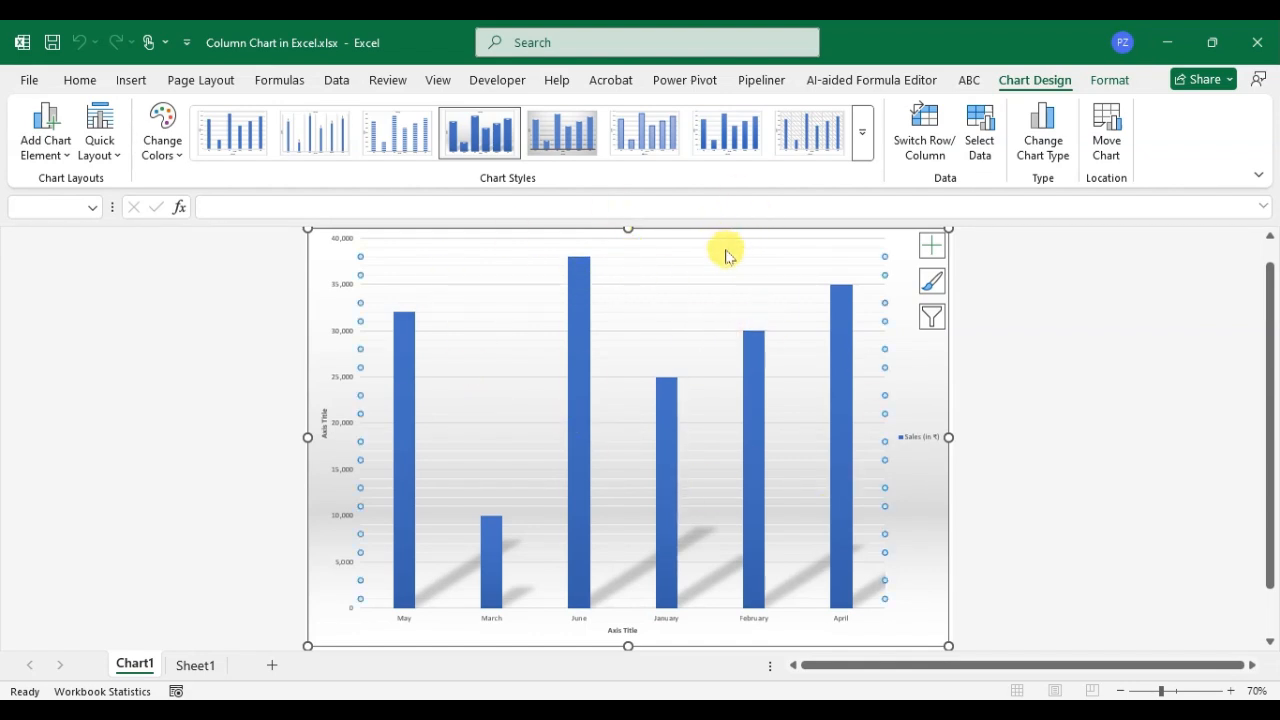
left_click(905, 336)
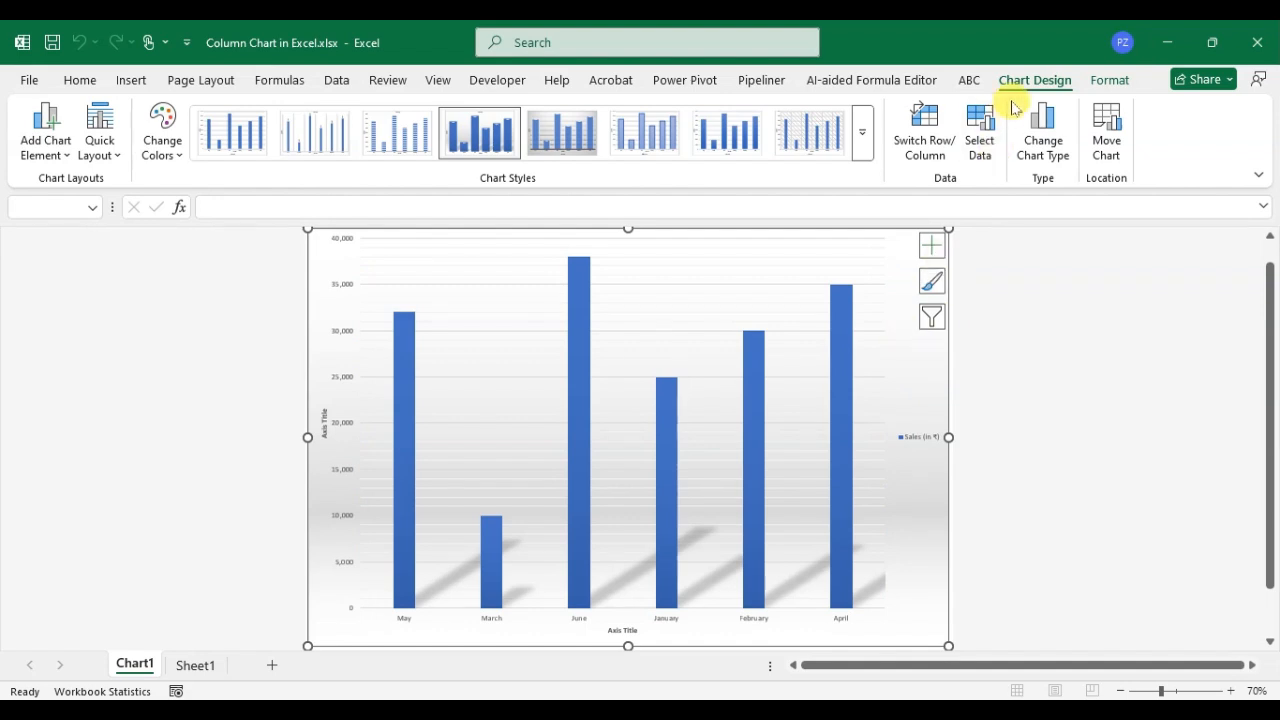
left_click(1046, 148)
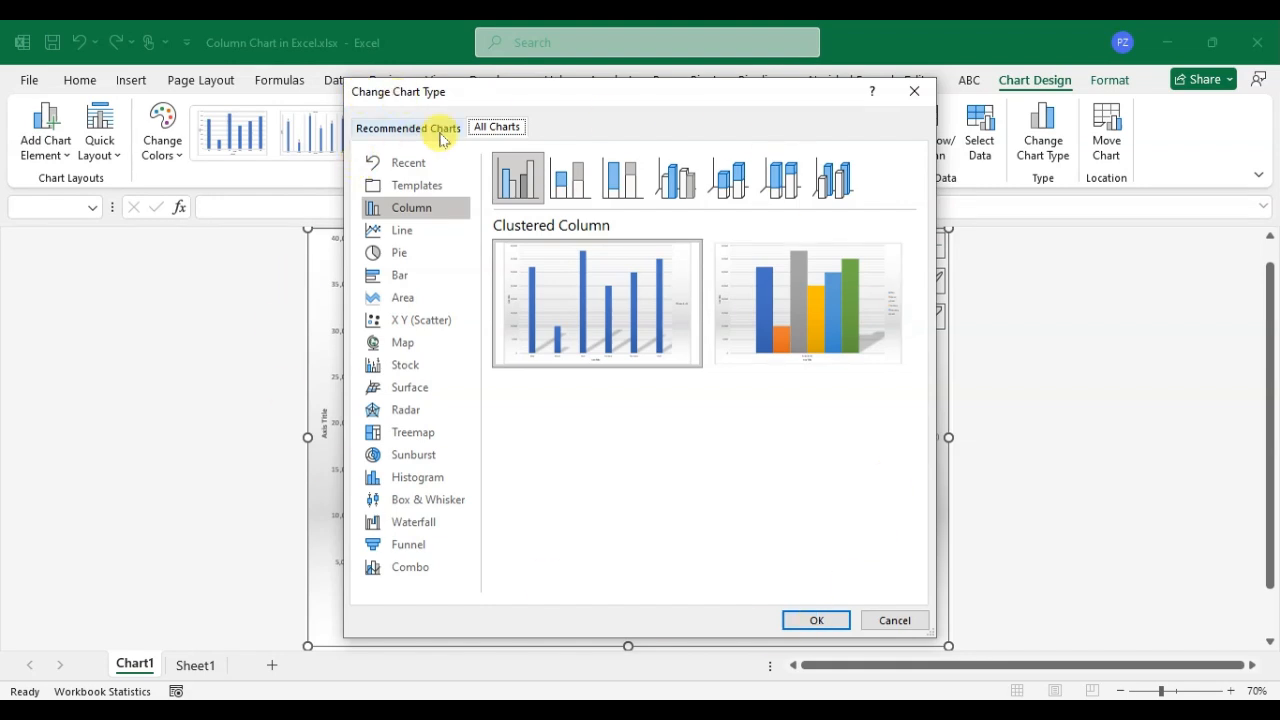
left_click(425, 254)
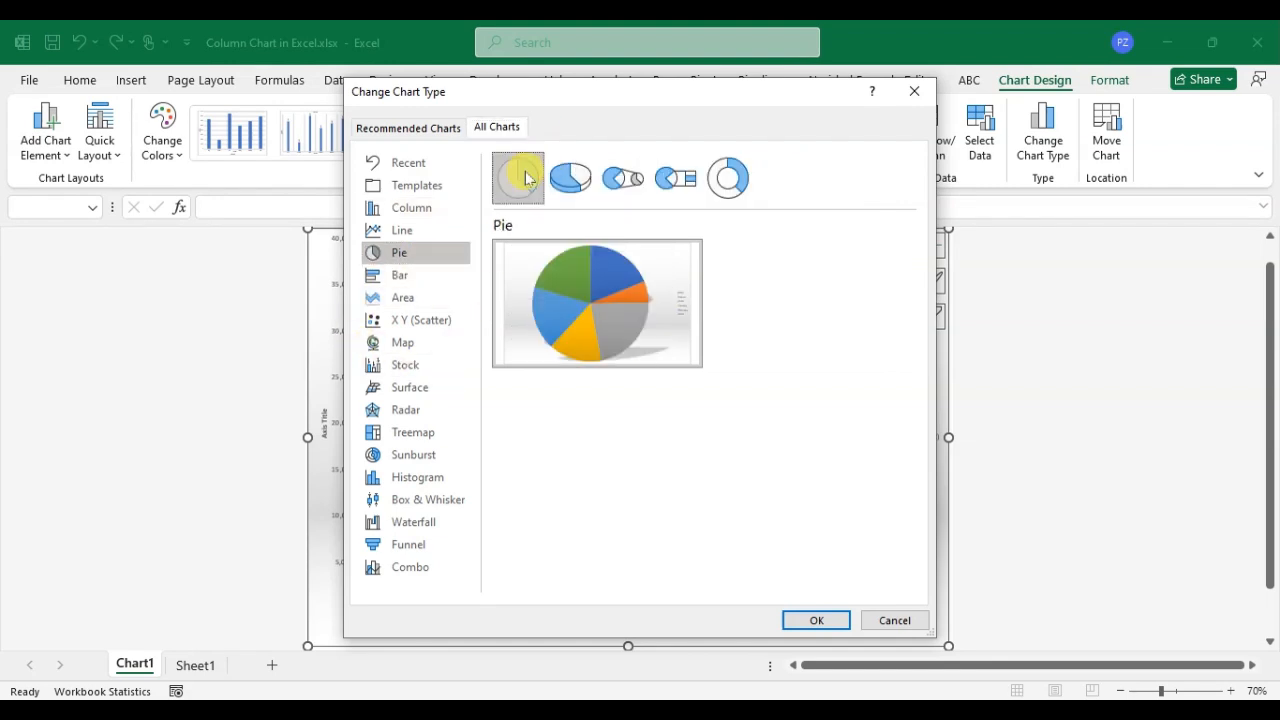
left_click(818, 620)
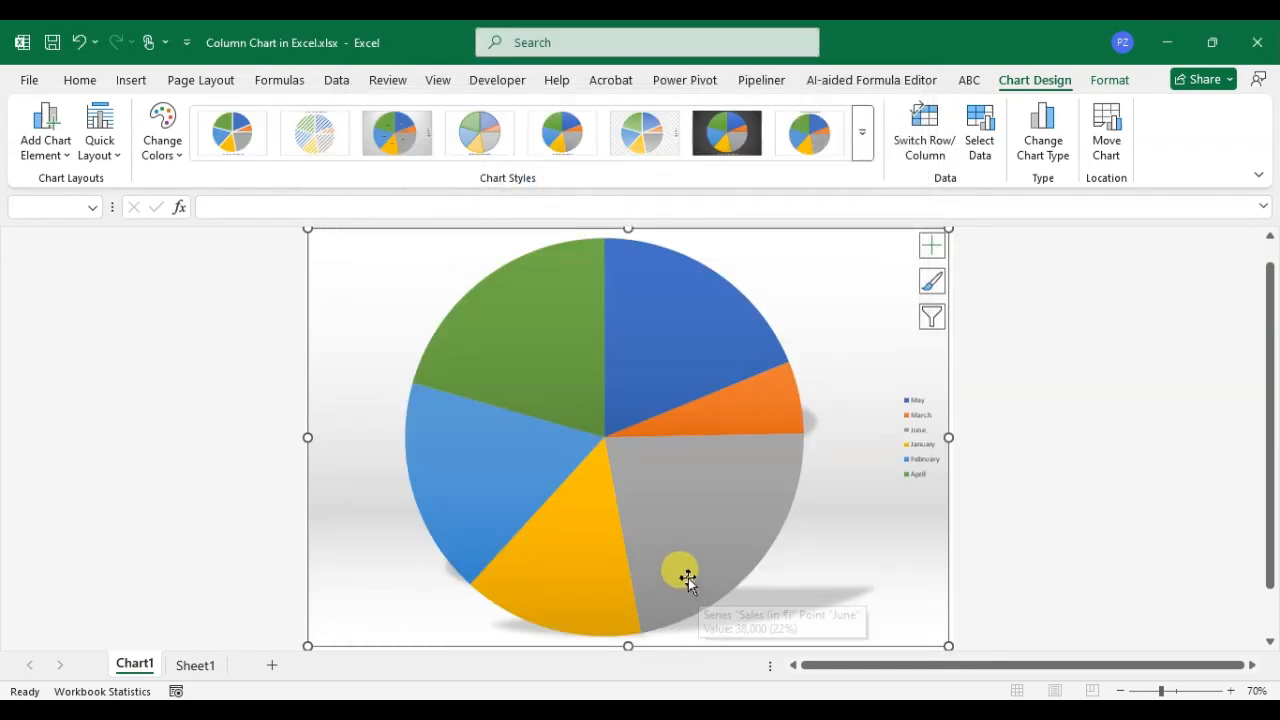